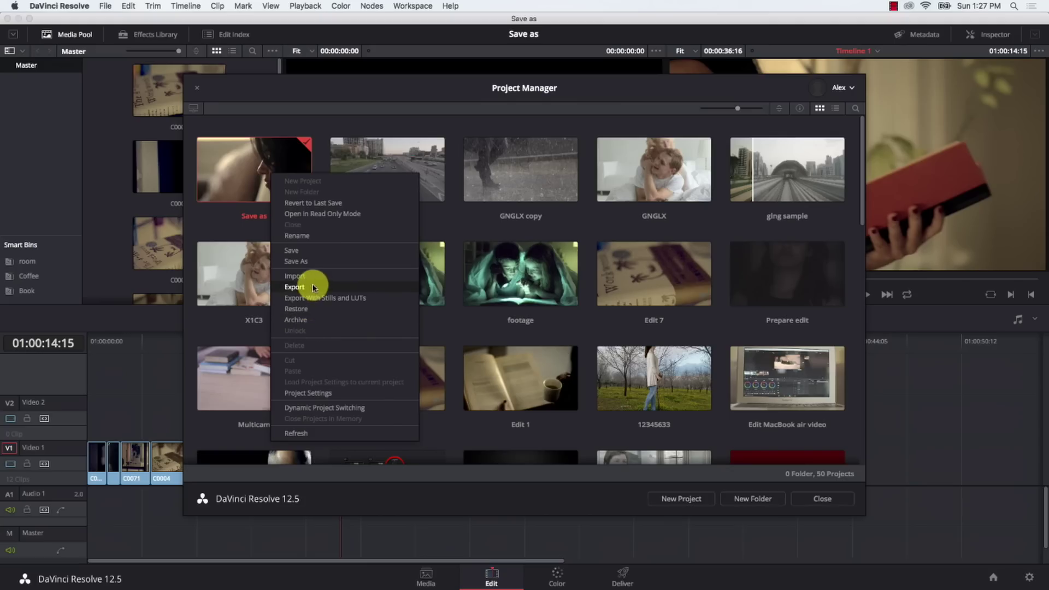
# Export the "Save as" project file to the Desktop under its existing name
pyautogui.click(309, 290)
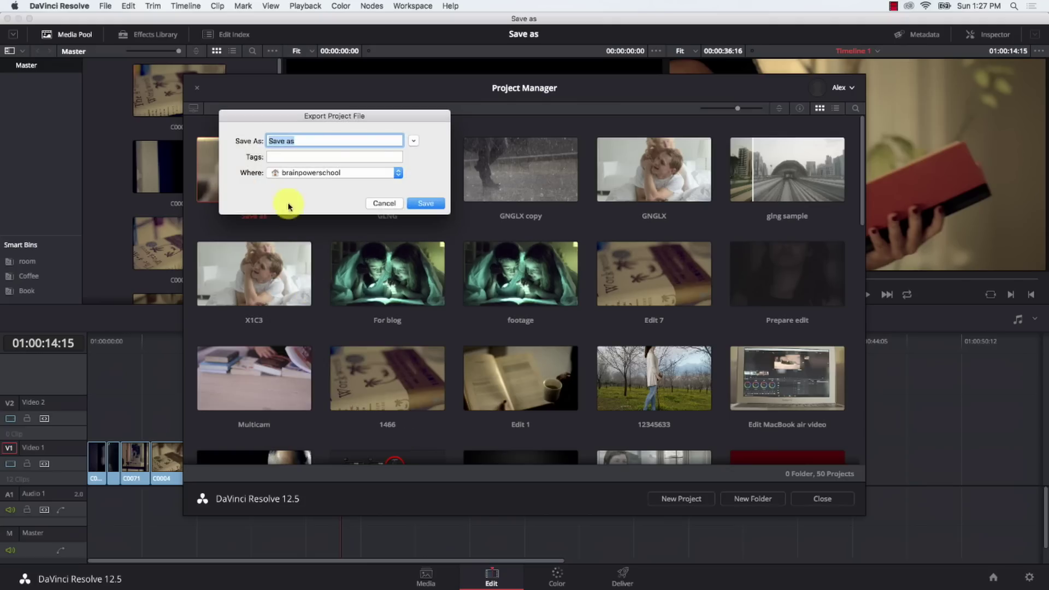
pyautogui.click(300, 174)
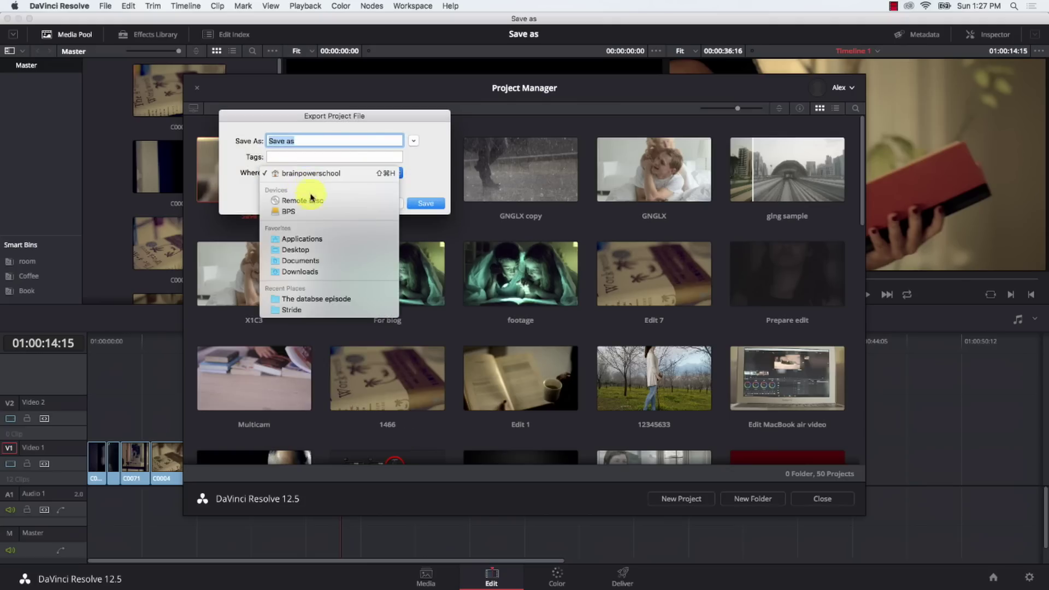
pyautogui.click(319, 250)
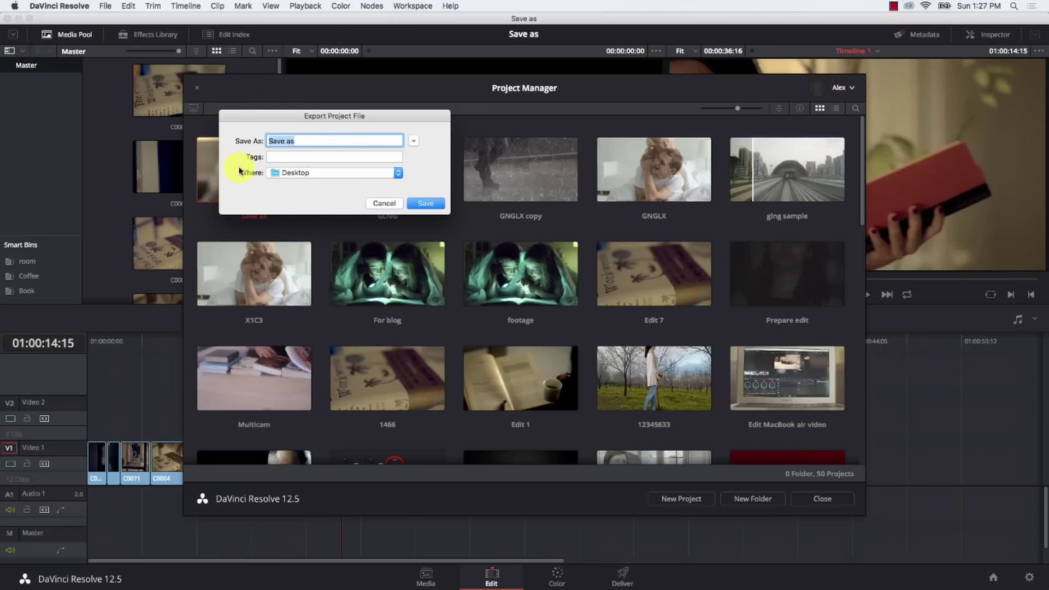
pyautogui.click(433, 206)
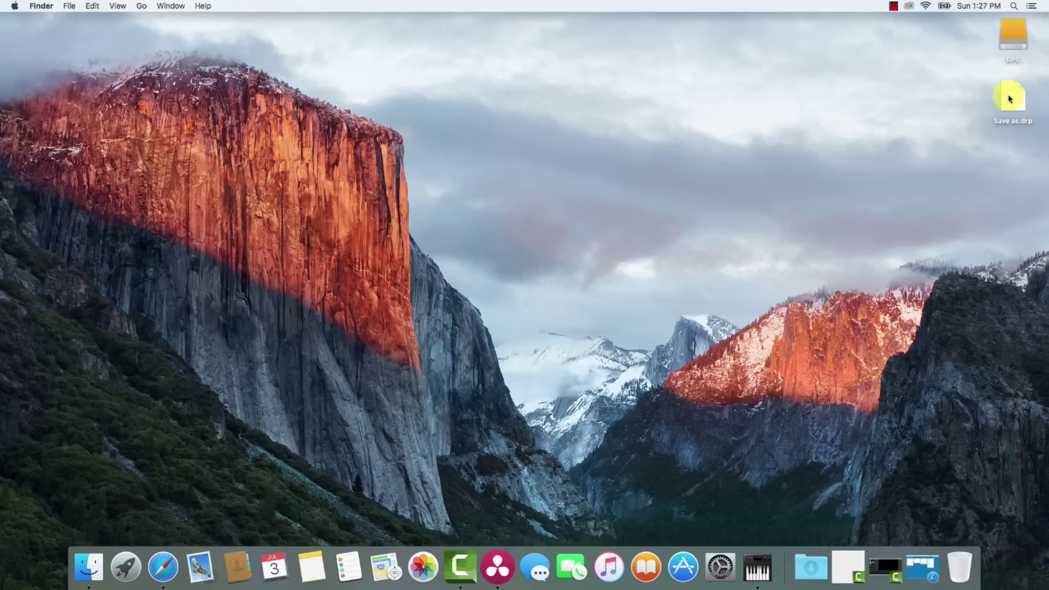
# Check the file information of Save as.drp on the desktop, and close the info window
pyautogui.rightClick(1009, 99)
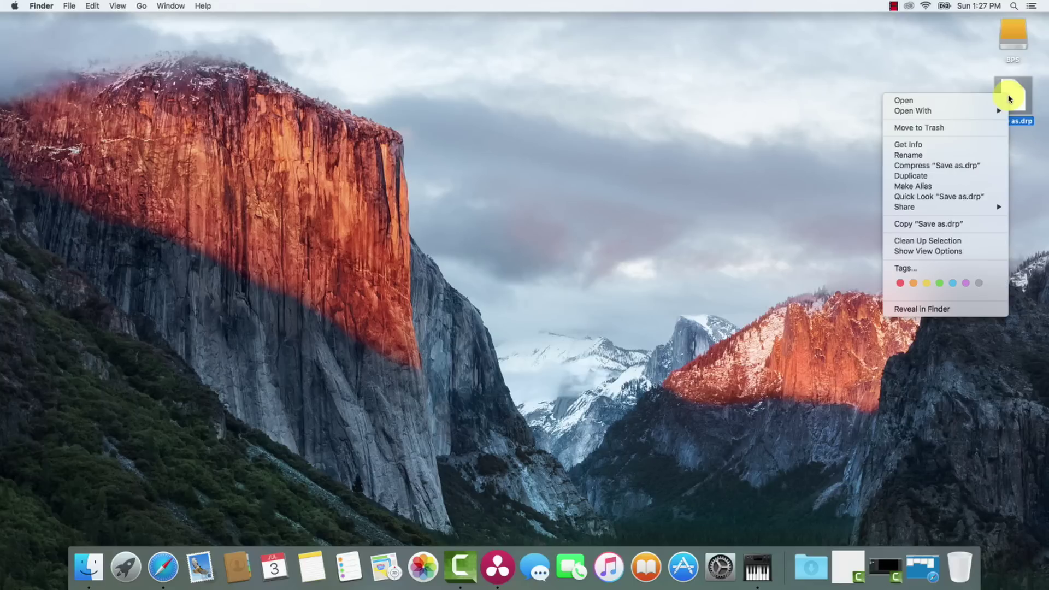
pyautogui.click(948, 147)
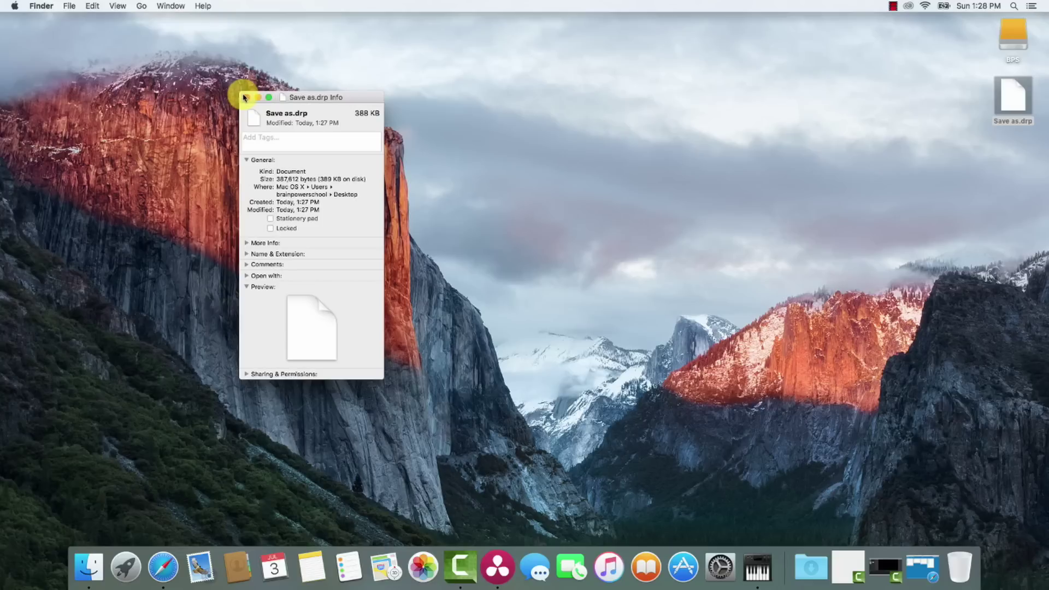
pyautogui.click(244, 93)
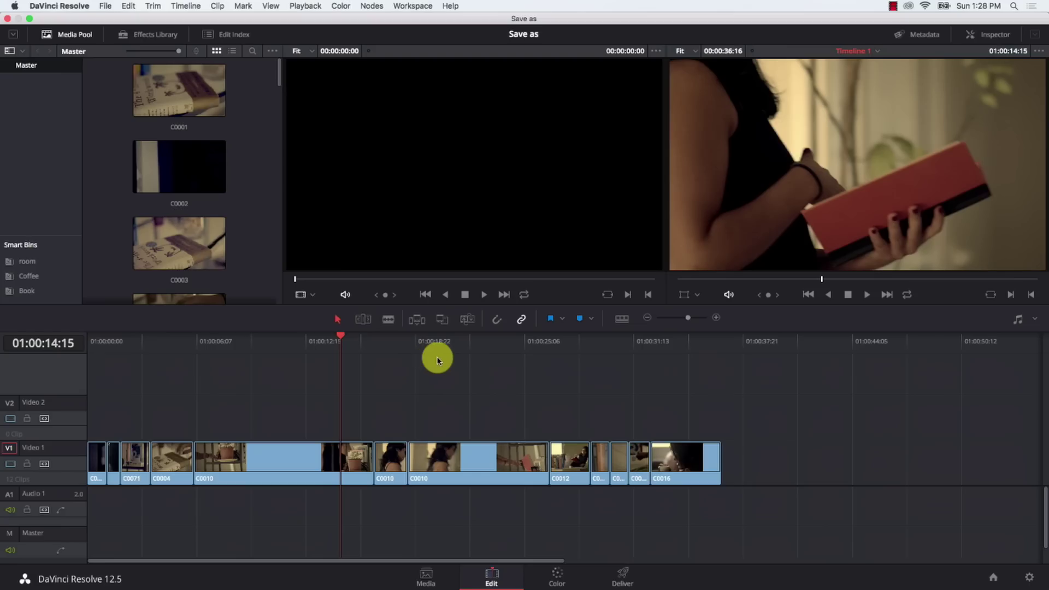
# In DaVinci Resolve, archive the "Save as" project to the Desktop under the name "Save as archive"
pyautogui.click(993, 578)
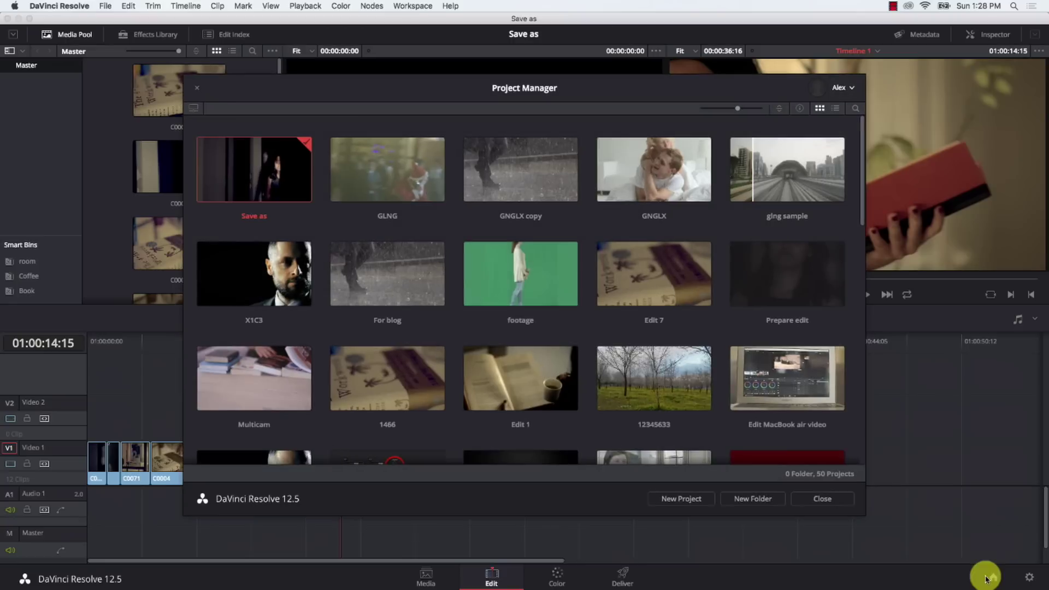
pyautogui.rightClick(261, 171)
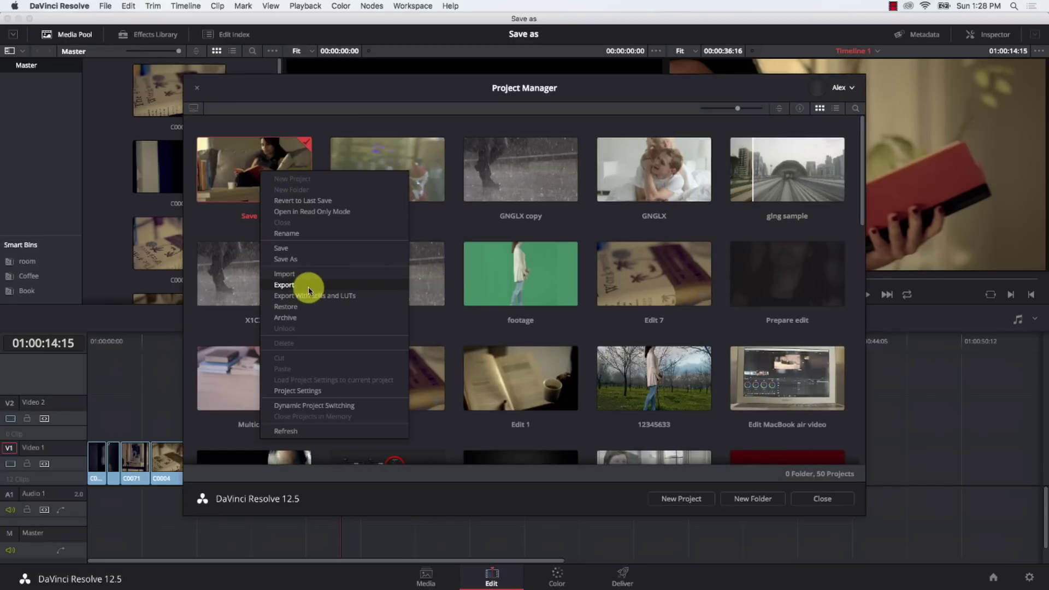
pyautogui.click(336, 317)
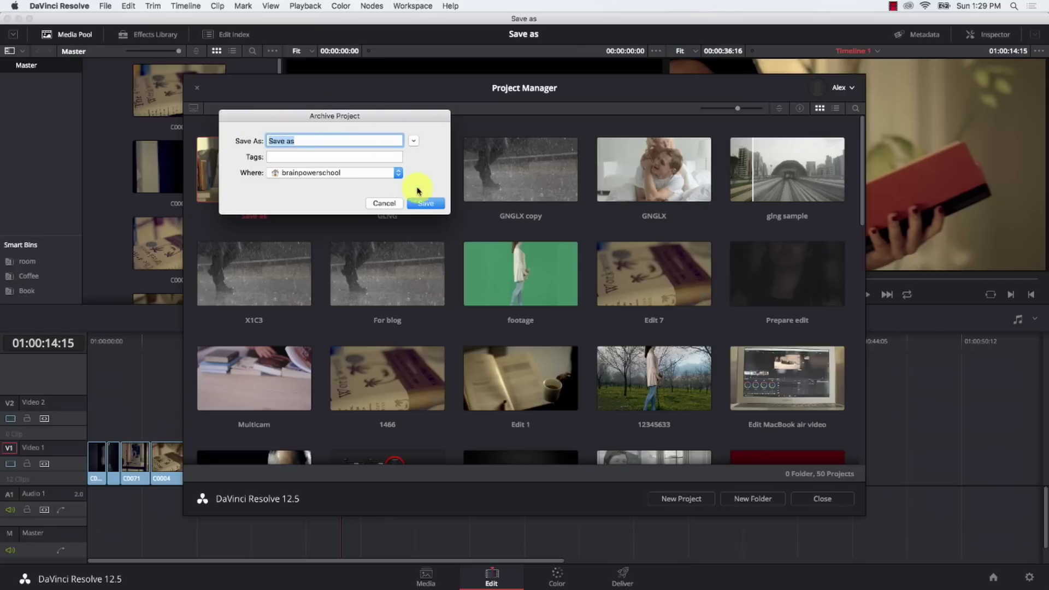
pyautogui.click(426, 204)
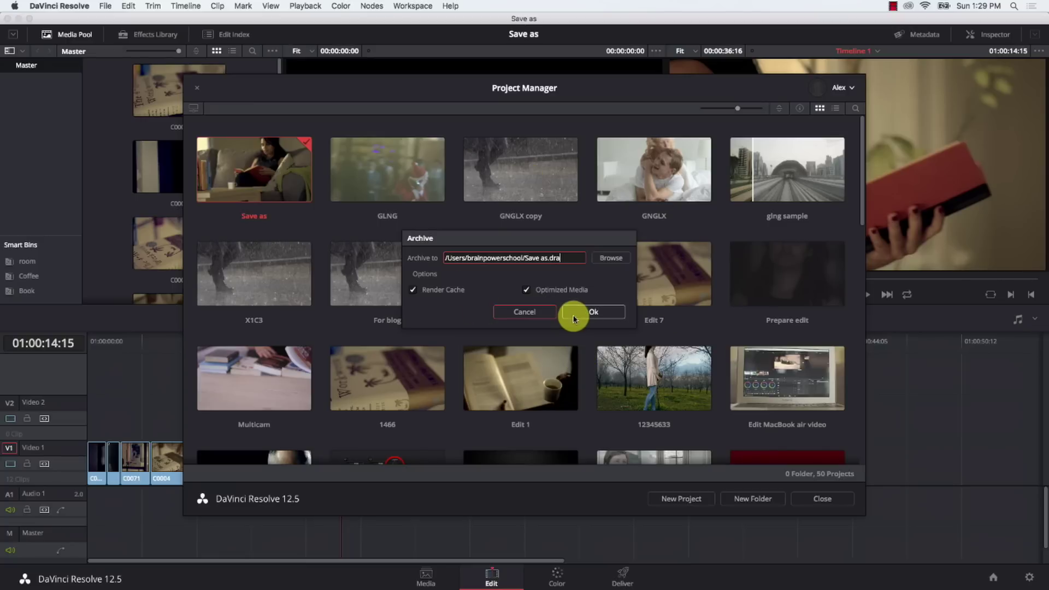
pyautogui.click(623, 257)
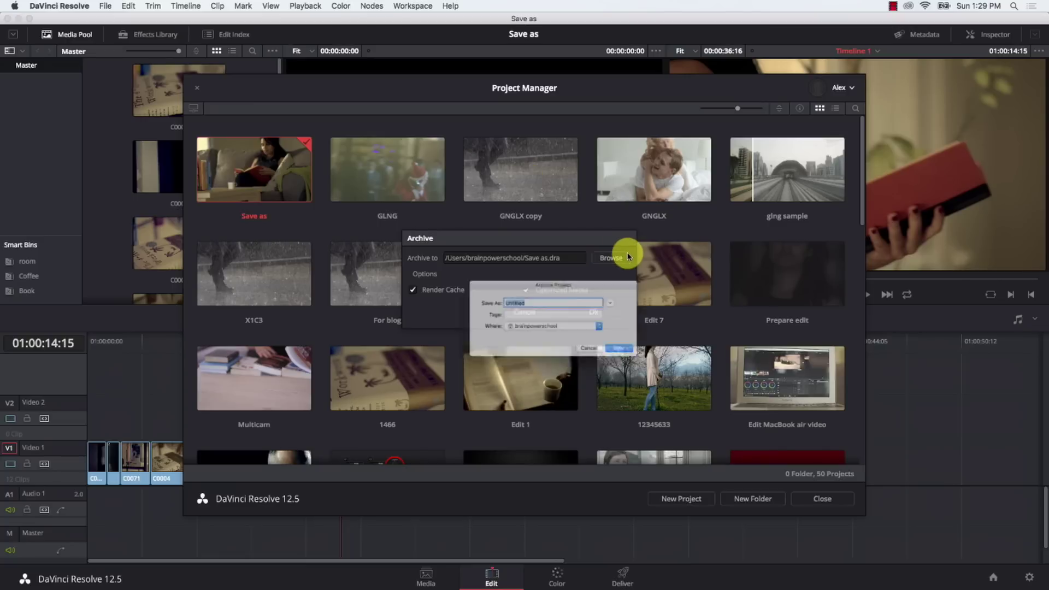
pyautogui.click(550, 330)
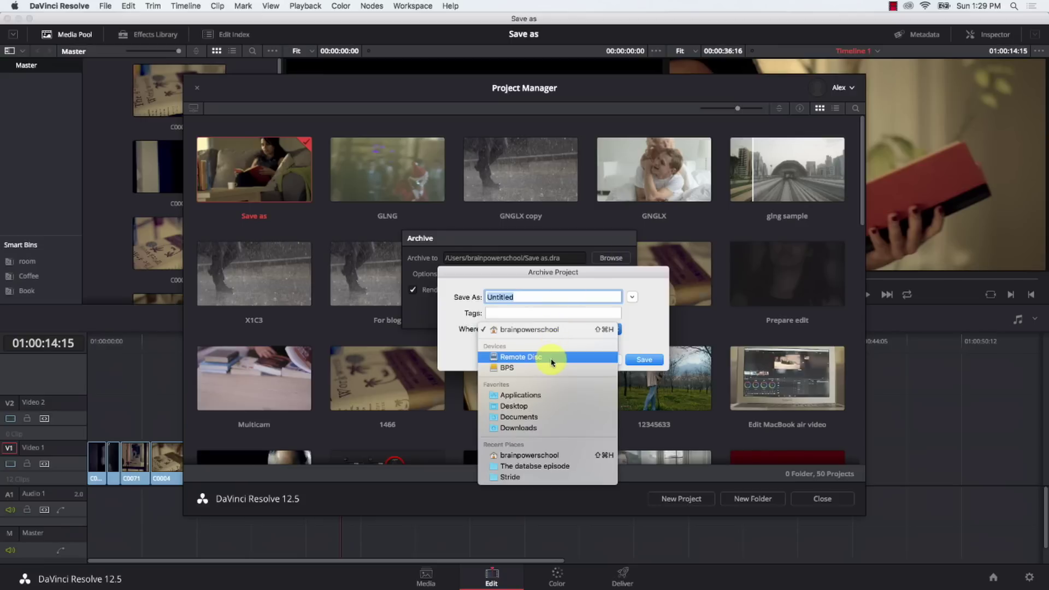
pyautogui.click(549, 406)
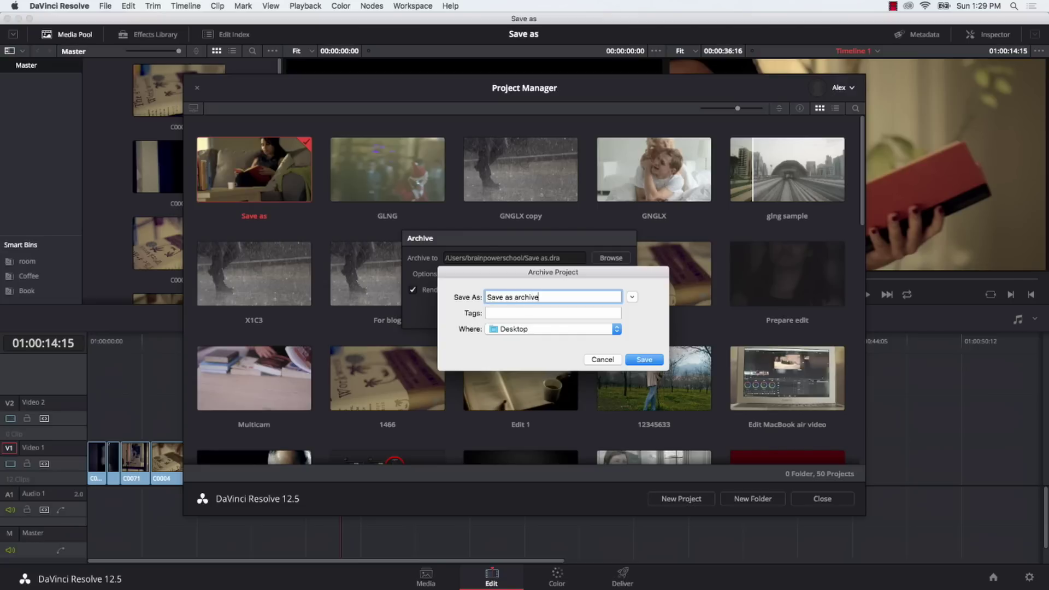
pyautogui.click(630, 360)
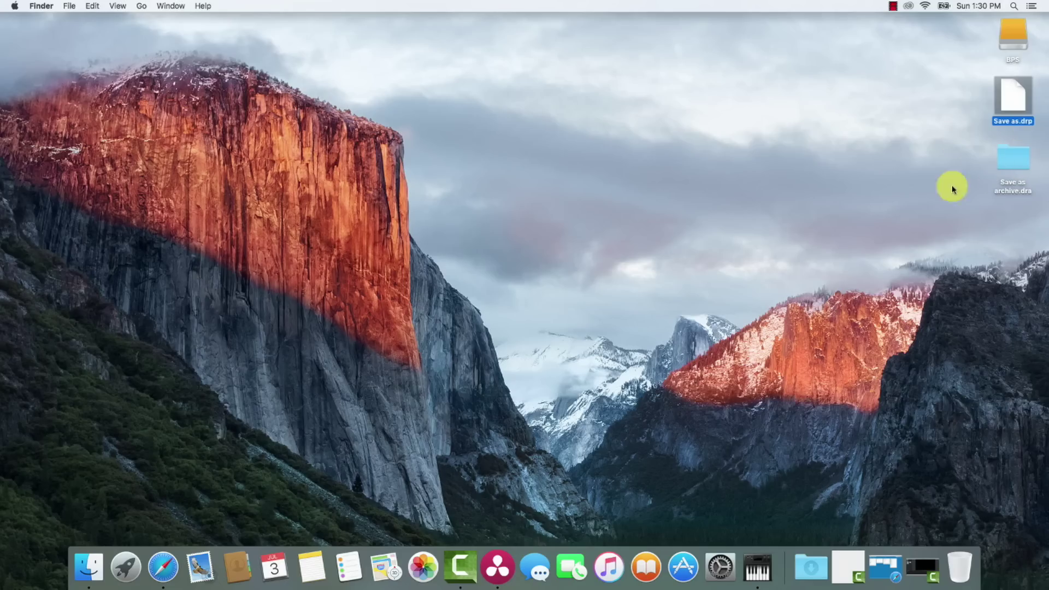
# Inspect the contents of the "Save as archive.dra" folder on the desktop, and close its window
pyautogui.doubleClick(1013, 167)
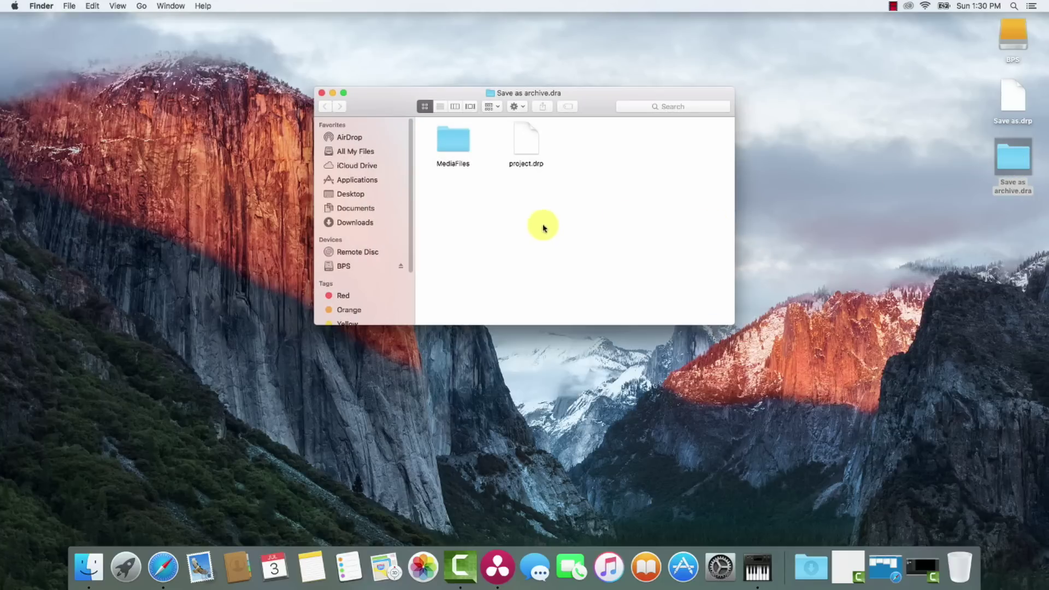
pyautogui.click(530, 154)
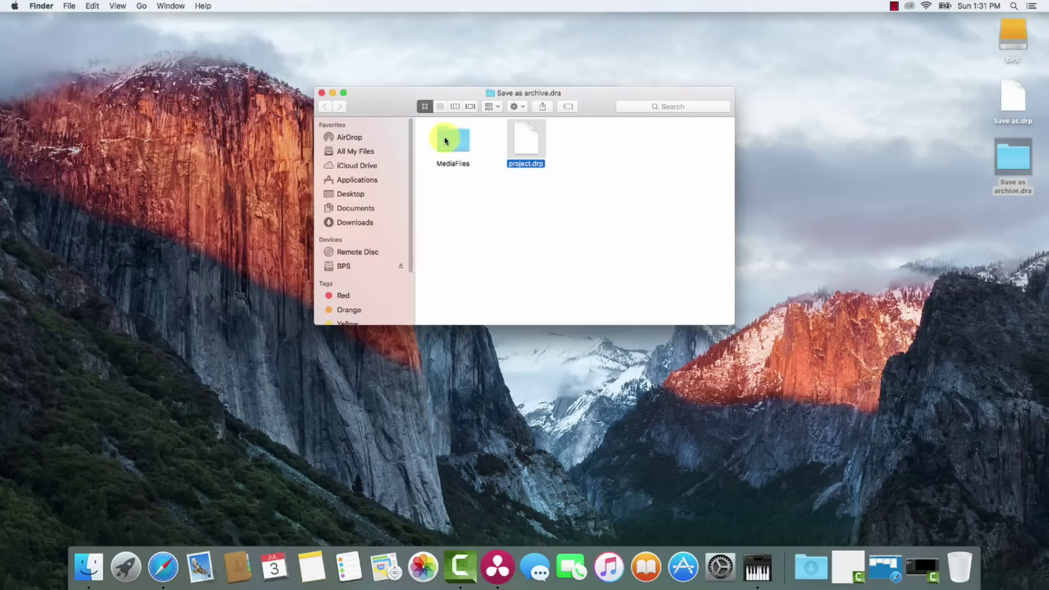
pyautogui.click(321, 93)
# Check the folder information of "Save as archive.dra" for its size, and close the info window
pyautogui.click(1027, 156)
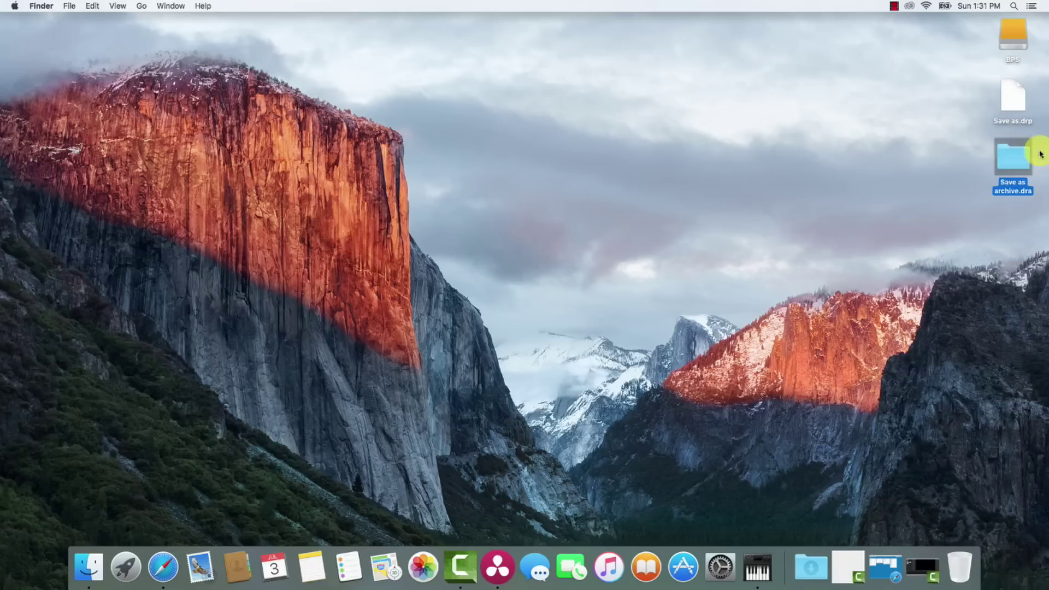
pyautogui.rightClick(1009, 154)
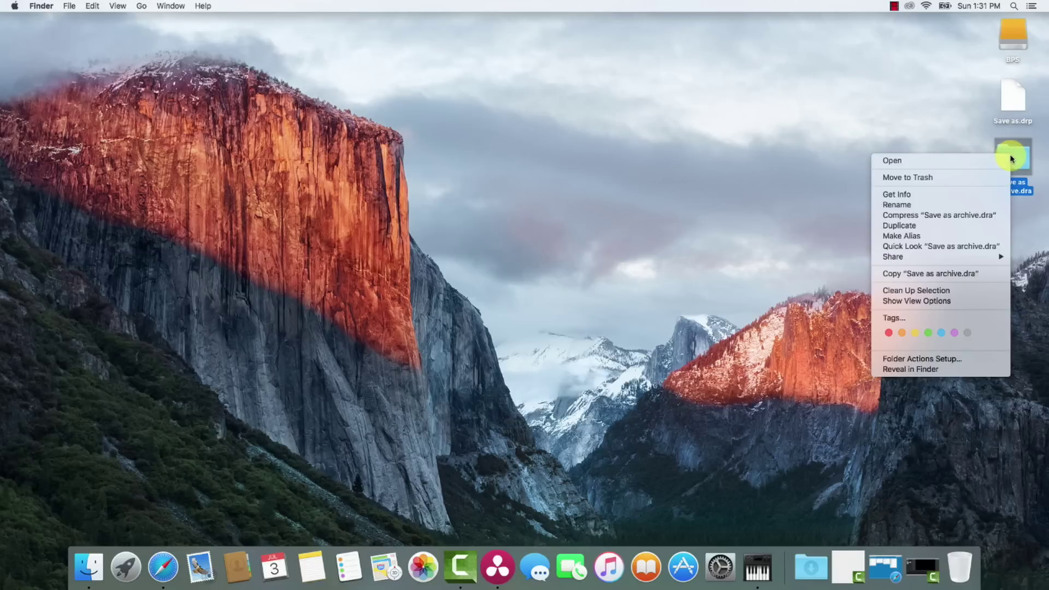
pyautogui.click(981, 193)
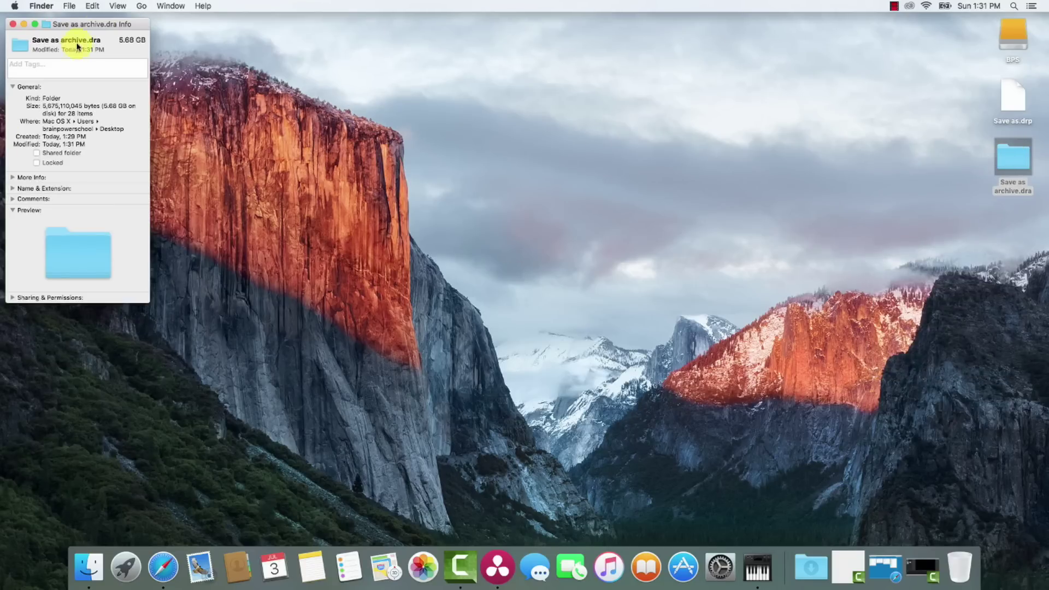
pyautogui.moveTo(117, 23); pyautogui.dragTo(508, 64)
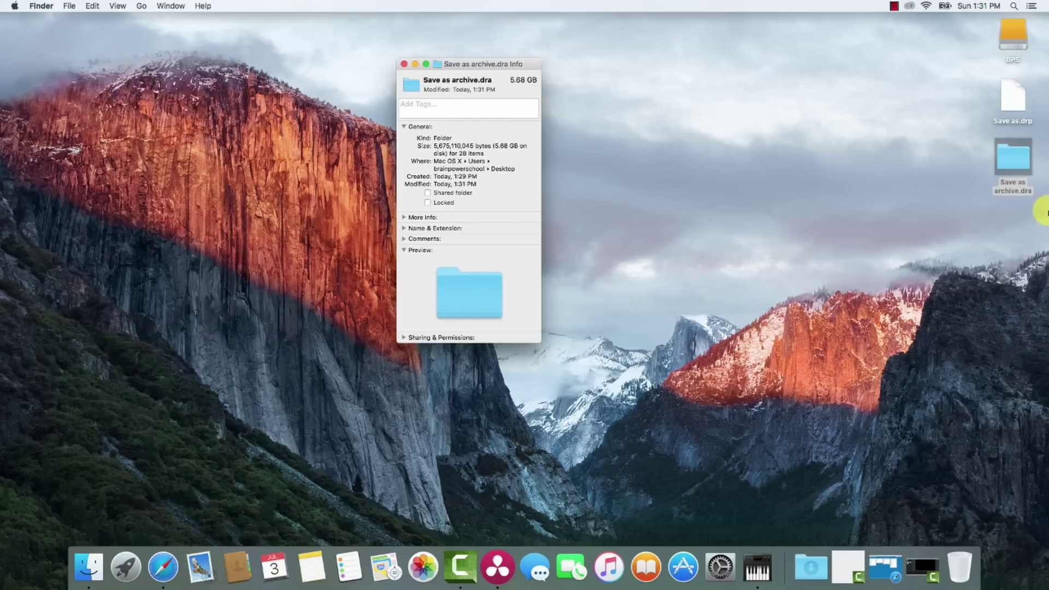
pyautogui.click(403, 65)
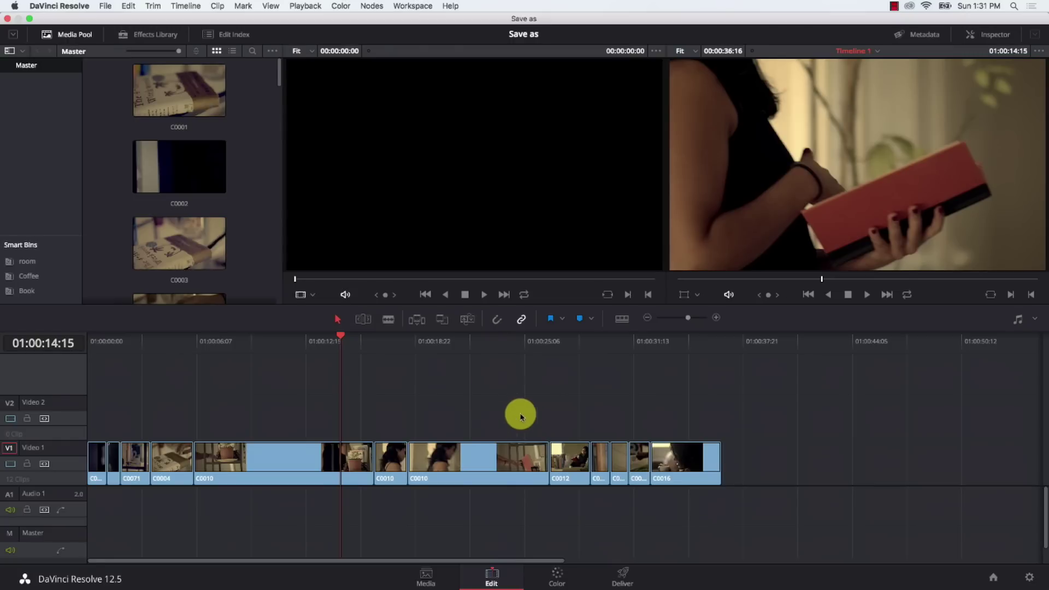
# In DaVinci Resolve, import project.drp from the "Save as archive.dra" folder on the Desktop and open the imported project
pyautogui.click(993, 577)
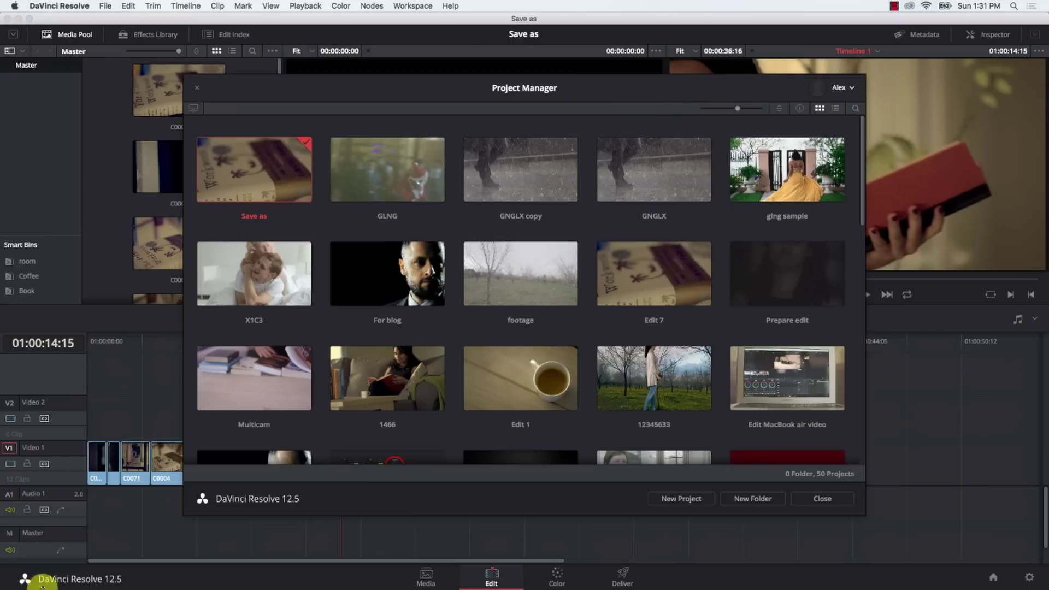
pyautogui.rightClick(591, 221)
pyautogui.click(642, 320)
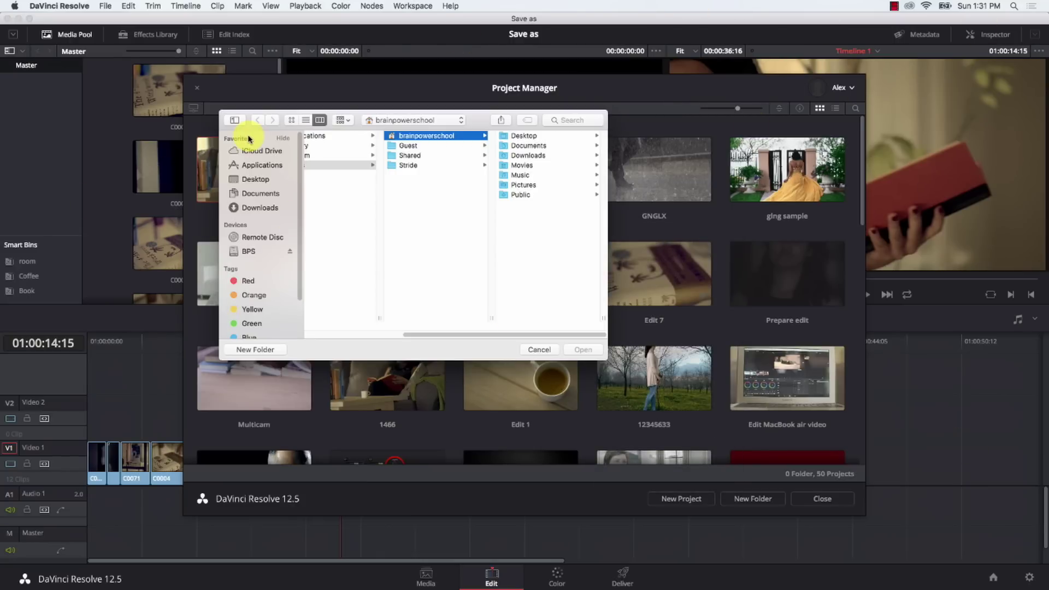
pyautogui.click(529, 136)
pyautogui.click(534, 136)
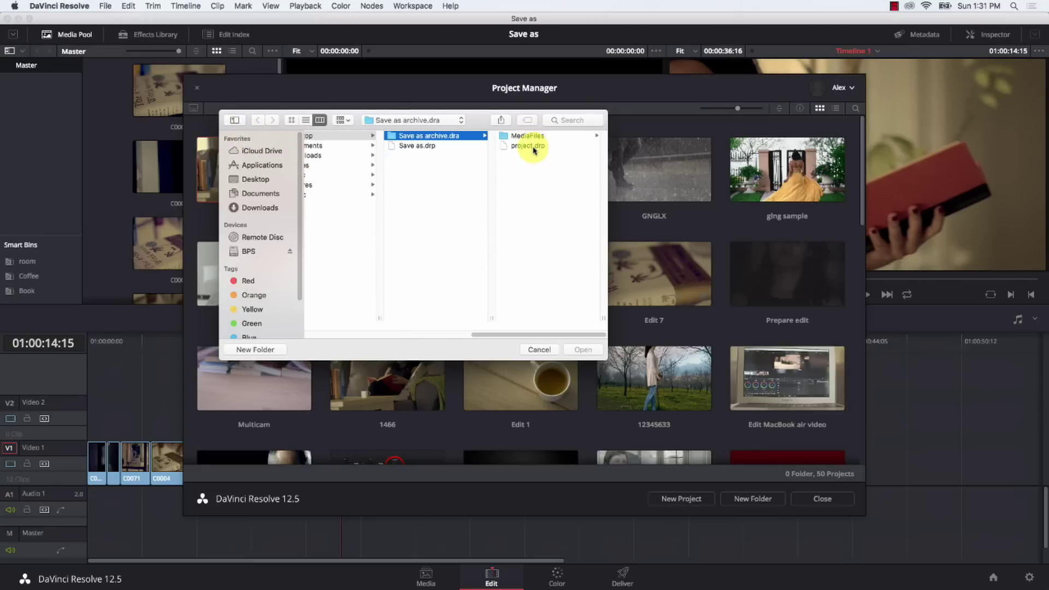
pyautogui.doubleClick(528, 146)
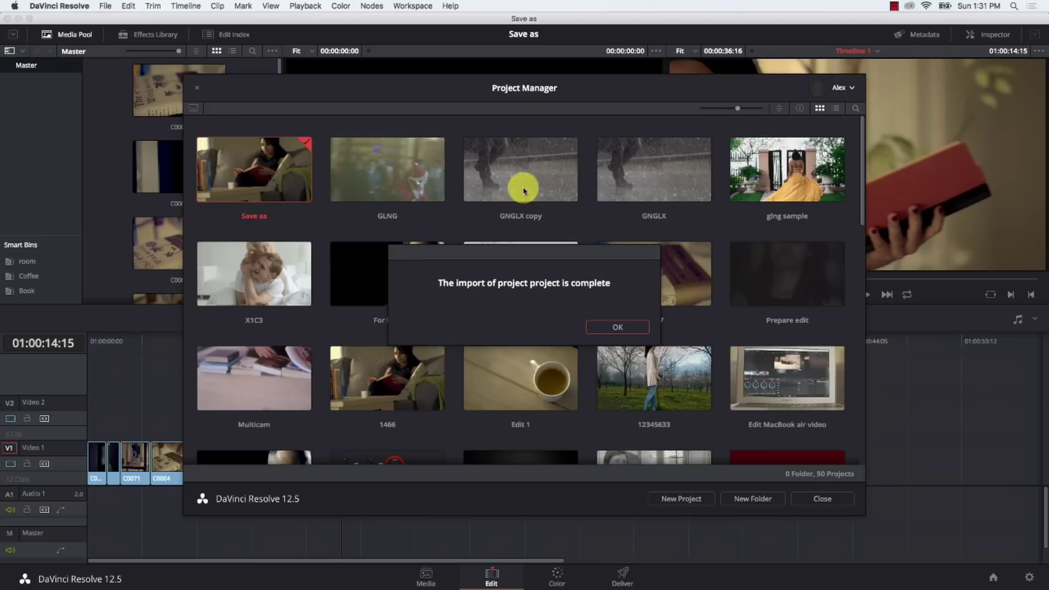
pyautogui.click(599, 327)
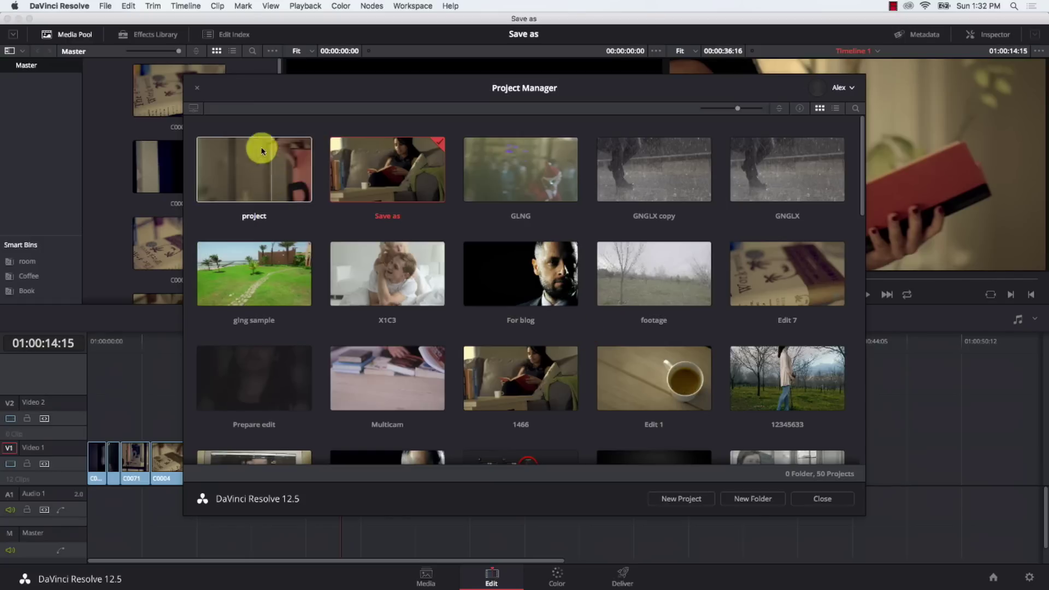
pyautogui.doubleClick(240, 165)
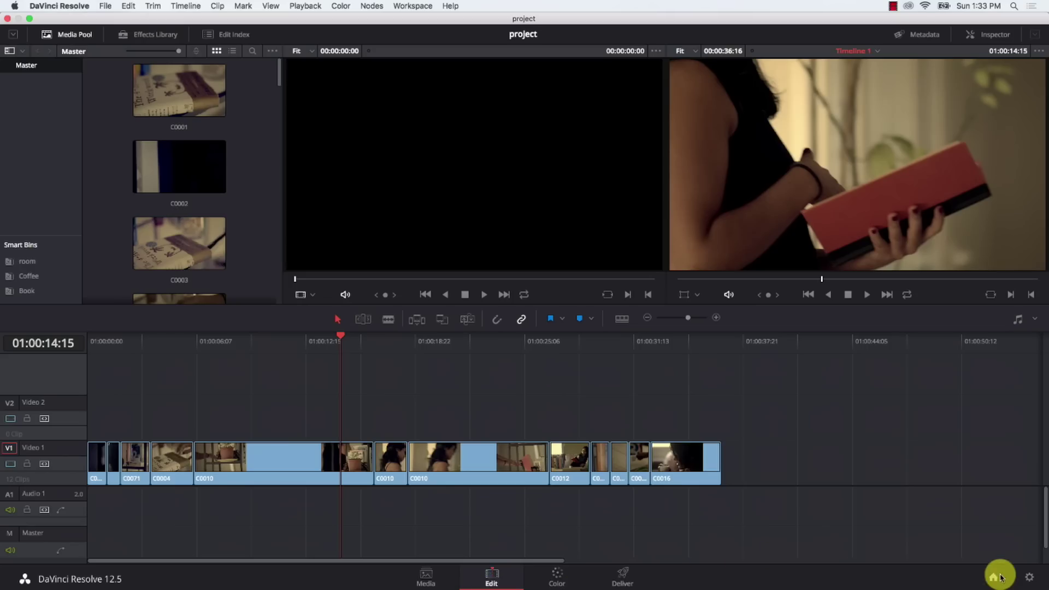
# Log off from the Project Manager and log back in with the same user account
pyautogui.click(995, 578)
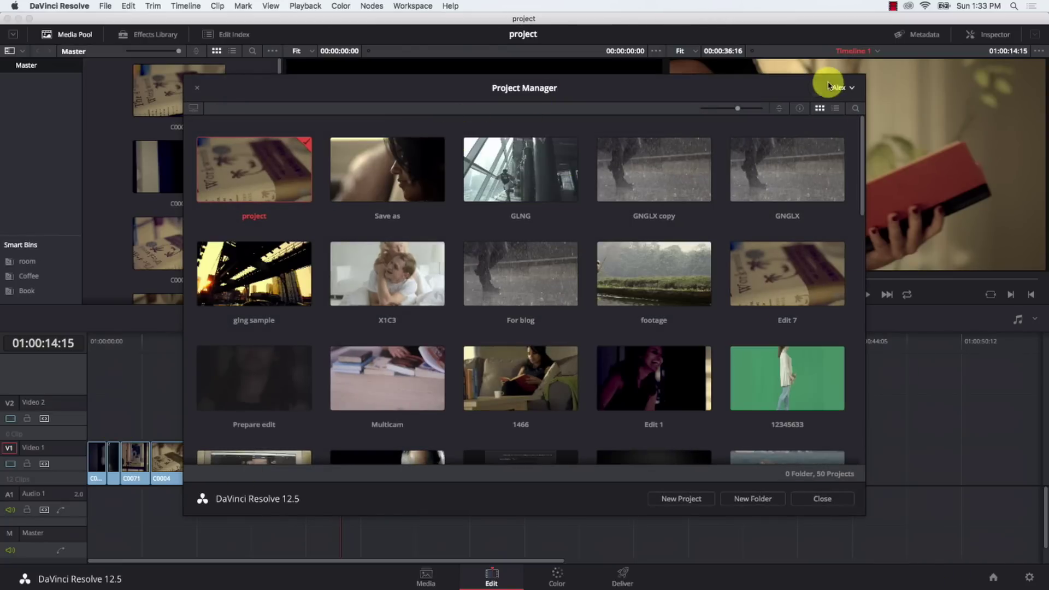
pyautogui.click(846, 86)
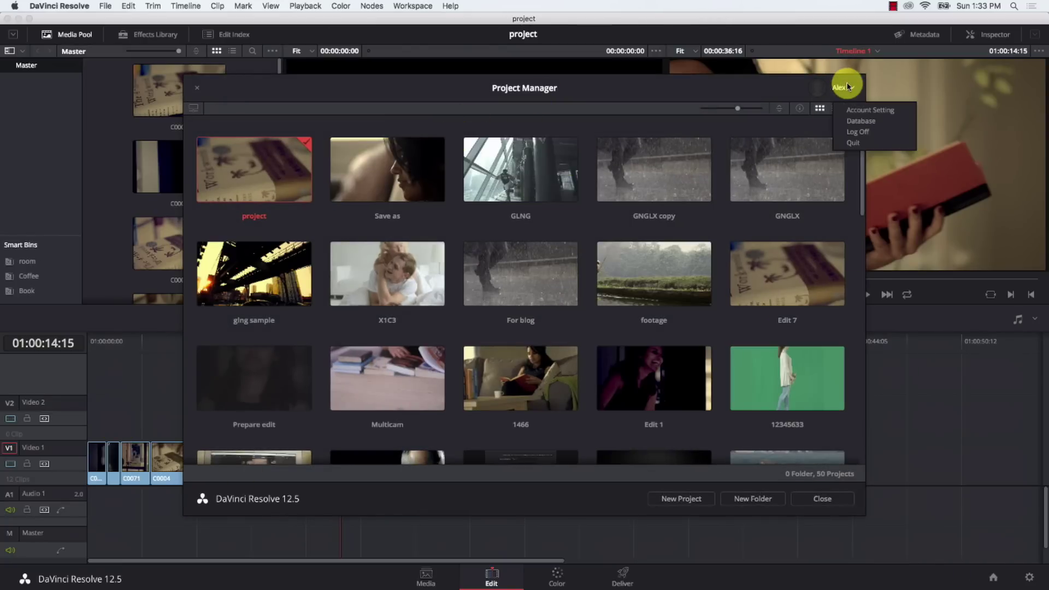
pyautogui.click(863, 133)
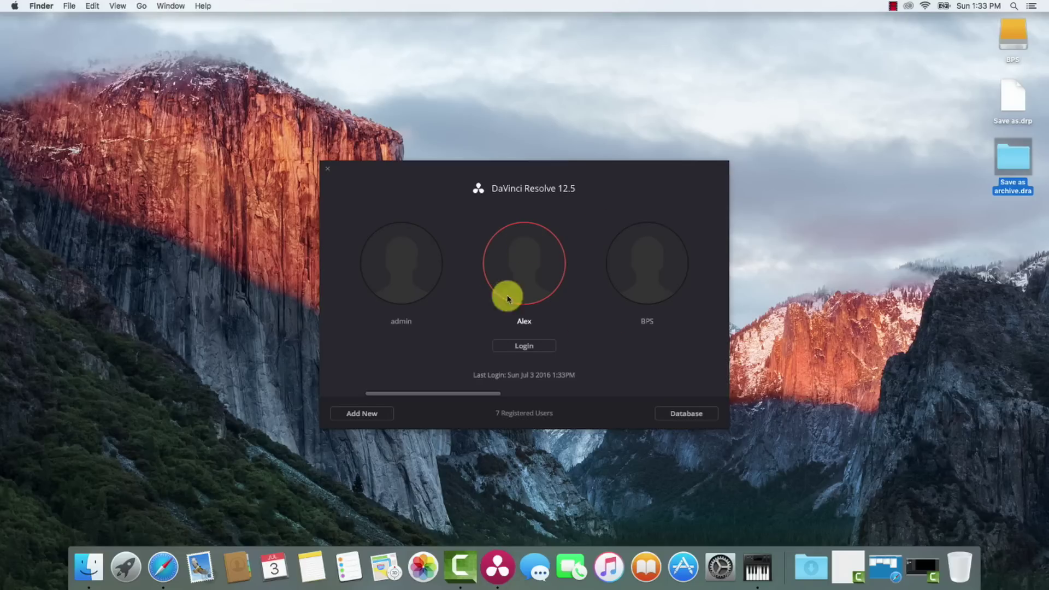
pyautogui.click(529, 273)
pyautogui.doubleClick(528, 273)
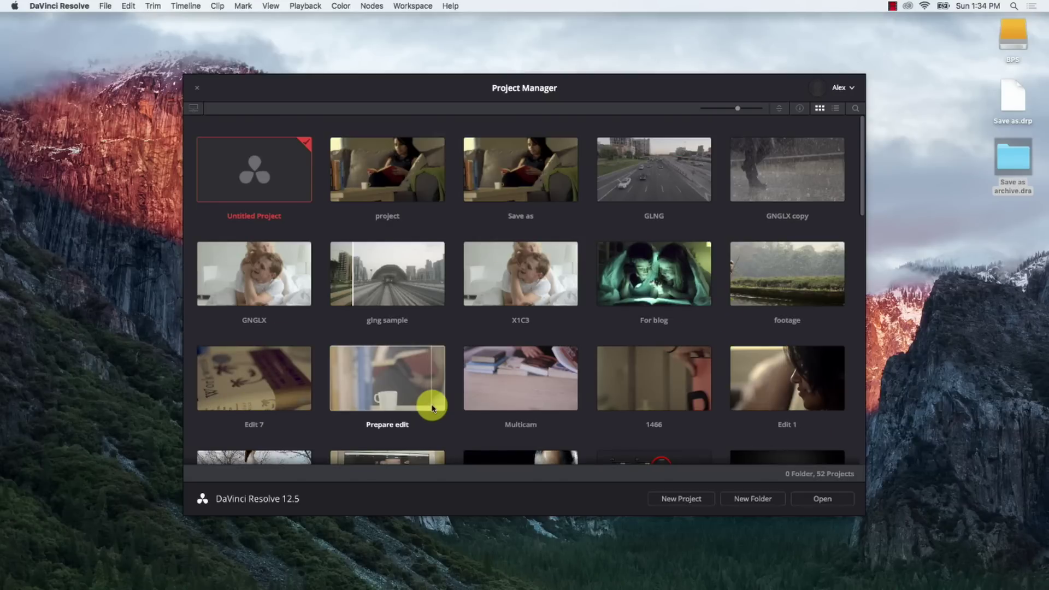
# Log off the current user and log in with the BPS account
pyautogui.click(848, 87)
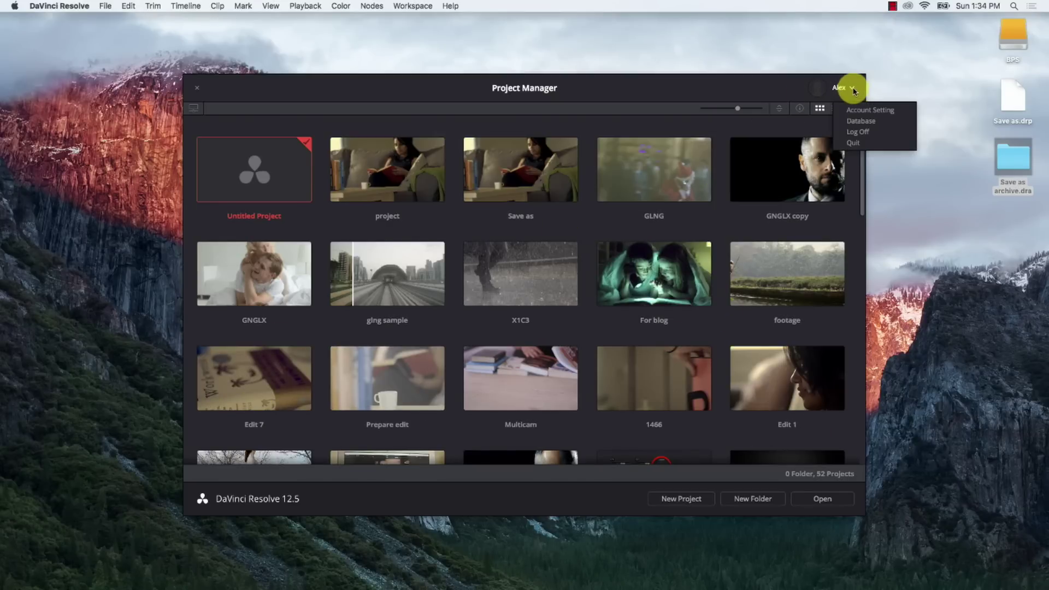
pyautogui.click(862, 130)
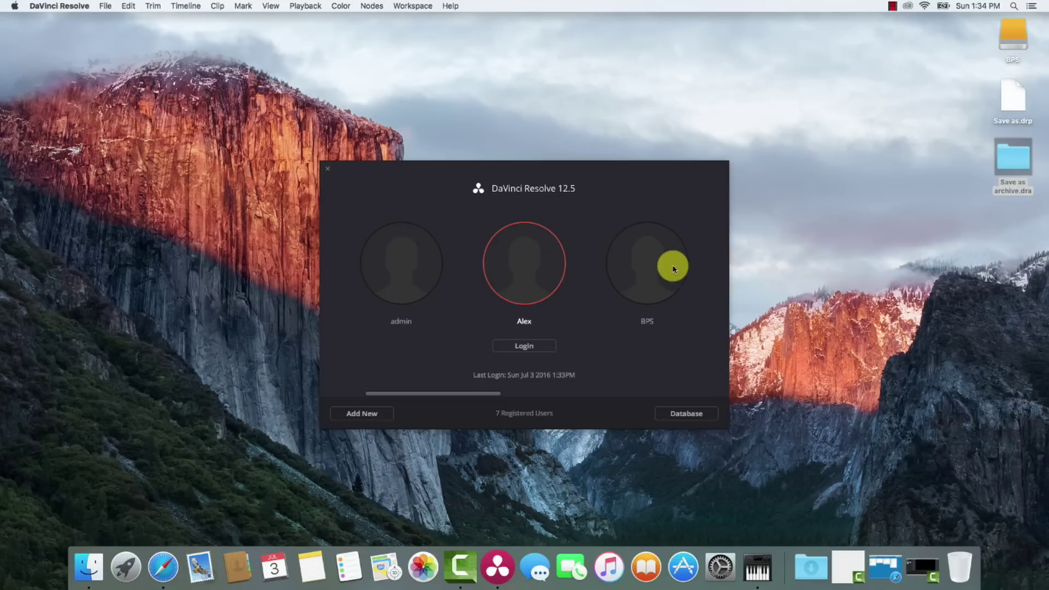
pyautogui.doubleClick(654, 273)
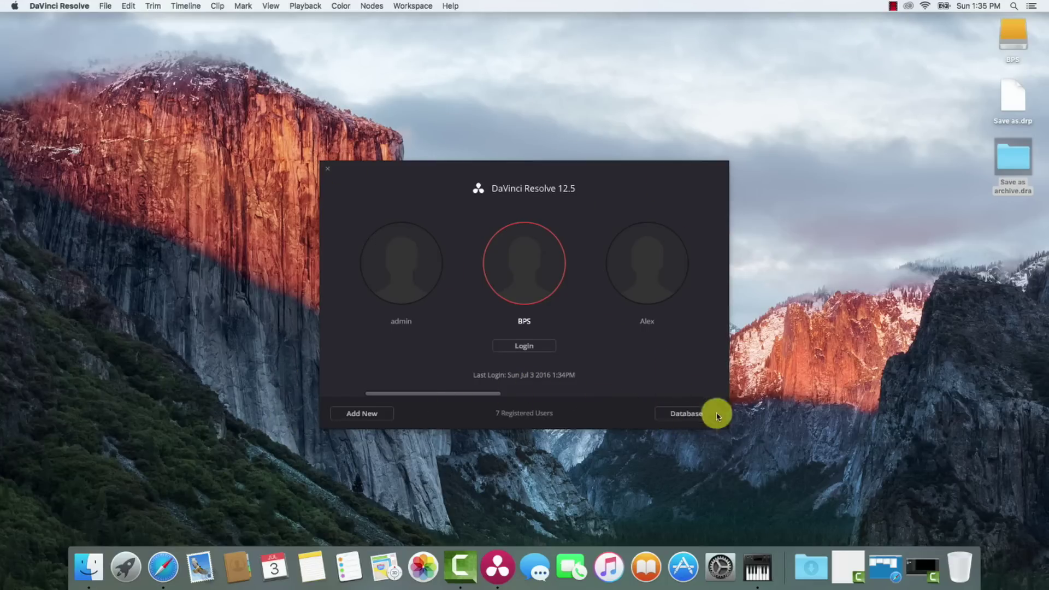
# View the list of databases from the login screen, close it, and log in with the BPS account
pyautogui.click(680, 416)
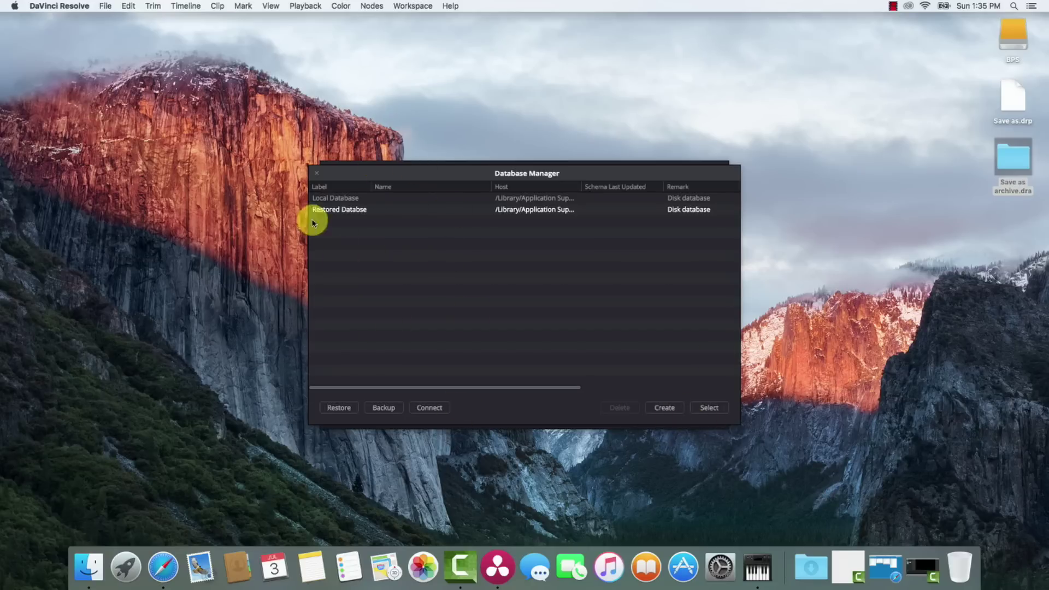
pyautogui.click(316, 174)
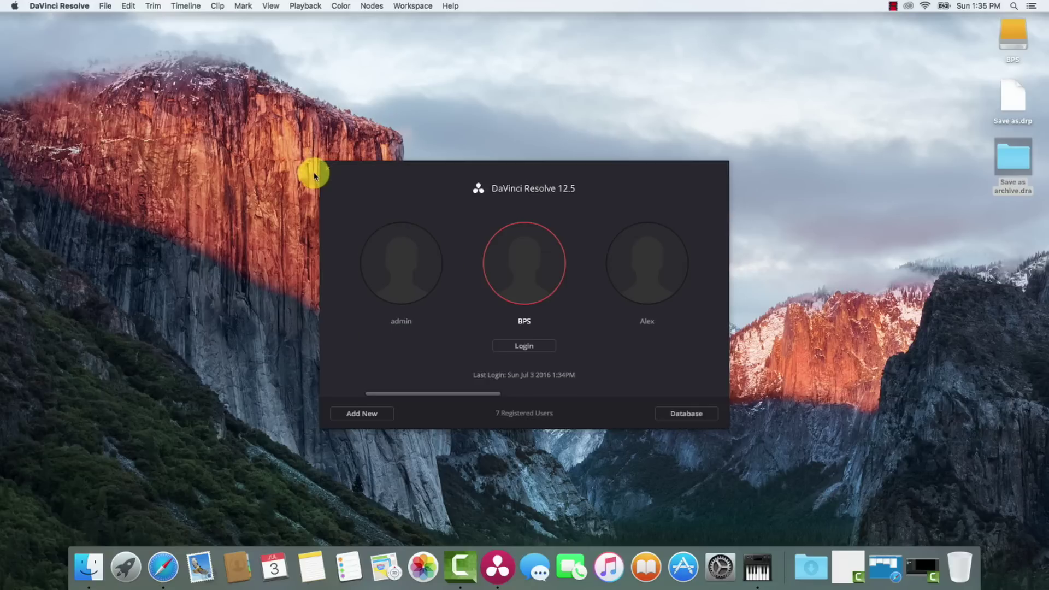
pyautogui.doubleClick(550, 248)
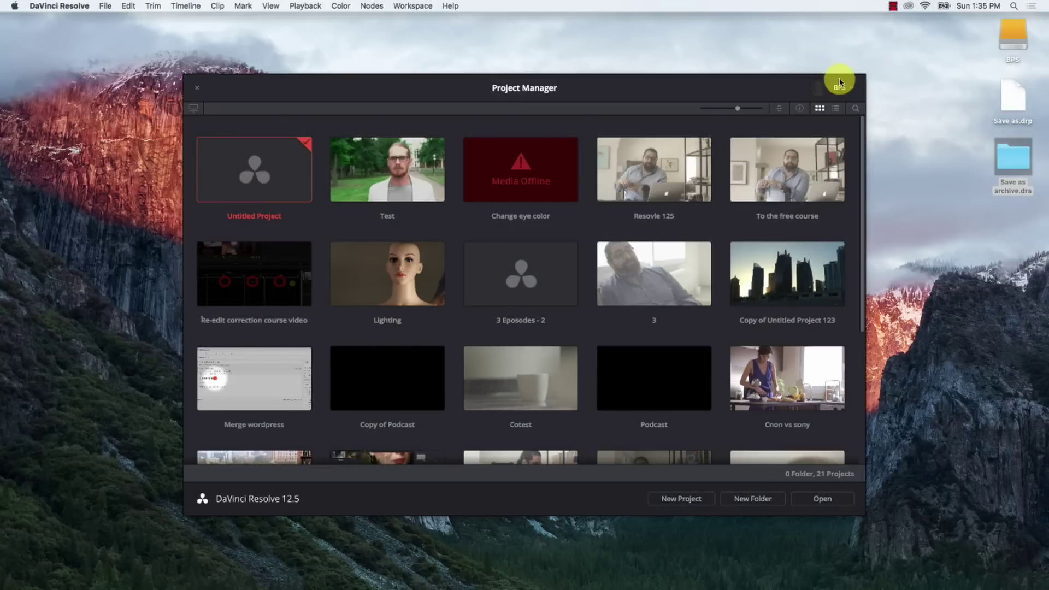
# From the Project Manager, back up the "Restored Databse" database to the Desktop as DB1.resolve, and accept the backup prompts
pyautogui.click(851, 90)
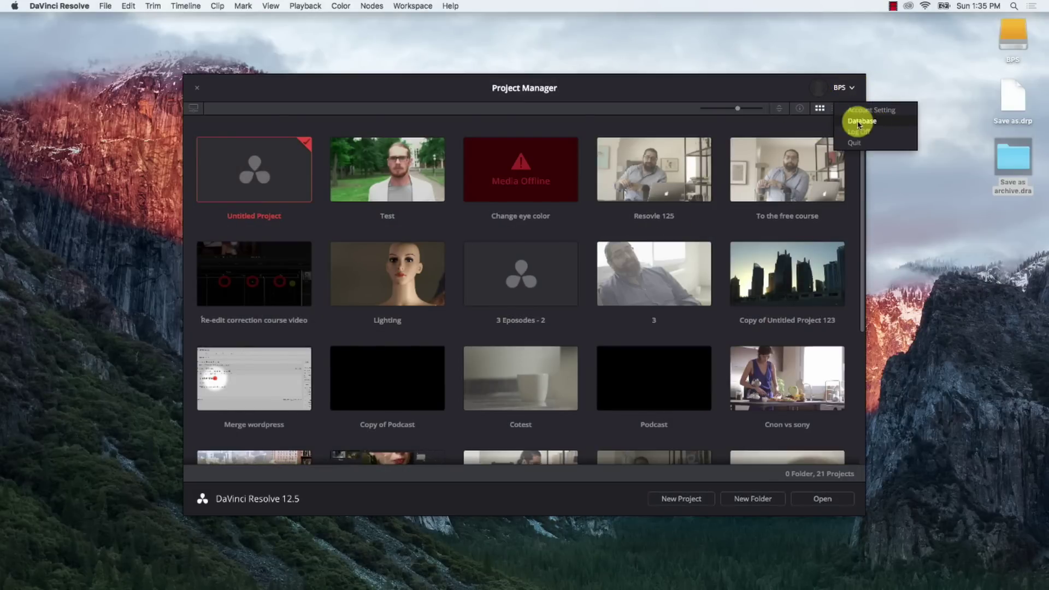
pyautogui.click(889, 121)
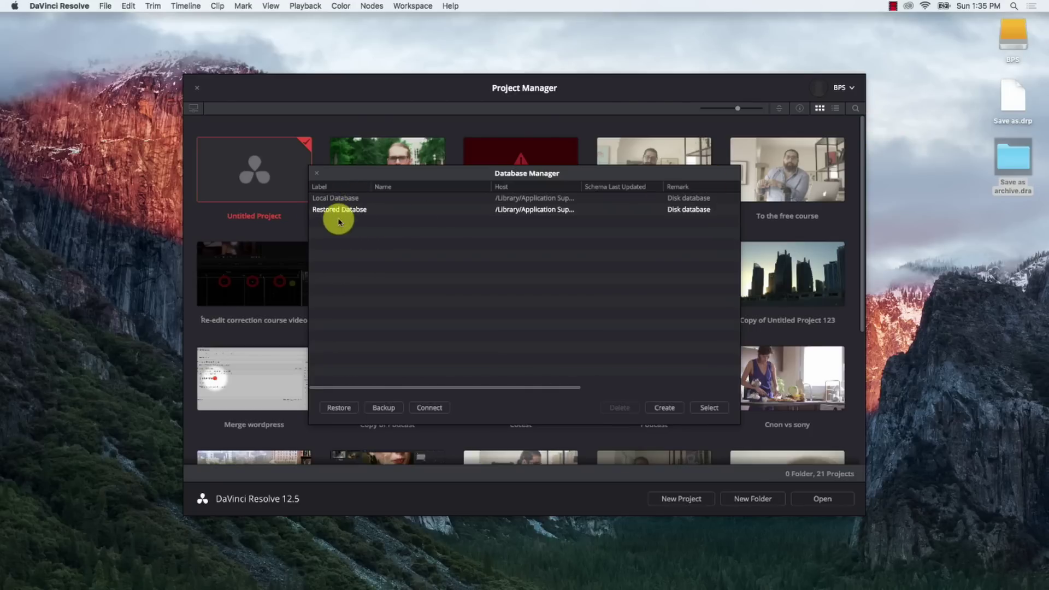
pyautogui.click(680, 198)
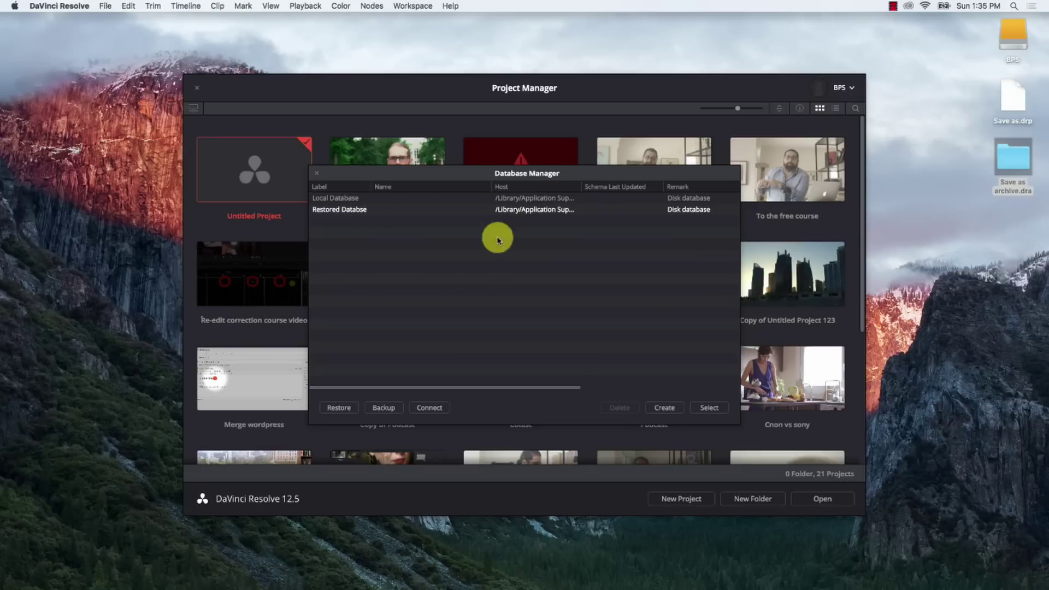
pyautogui.click(382, 409)
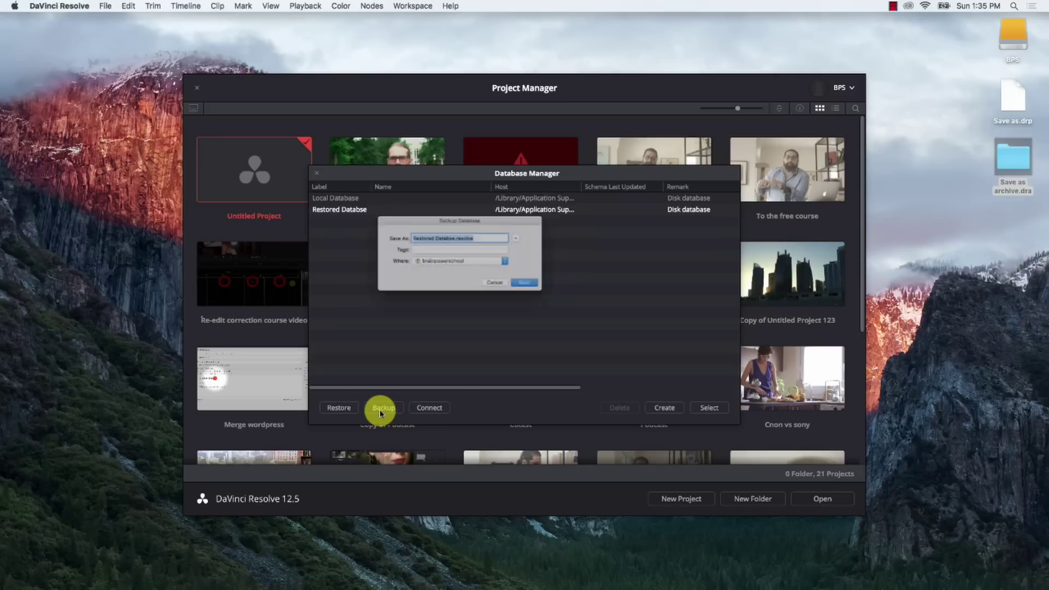
pyautogui.click(470, 264)
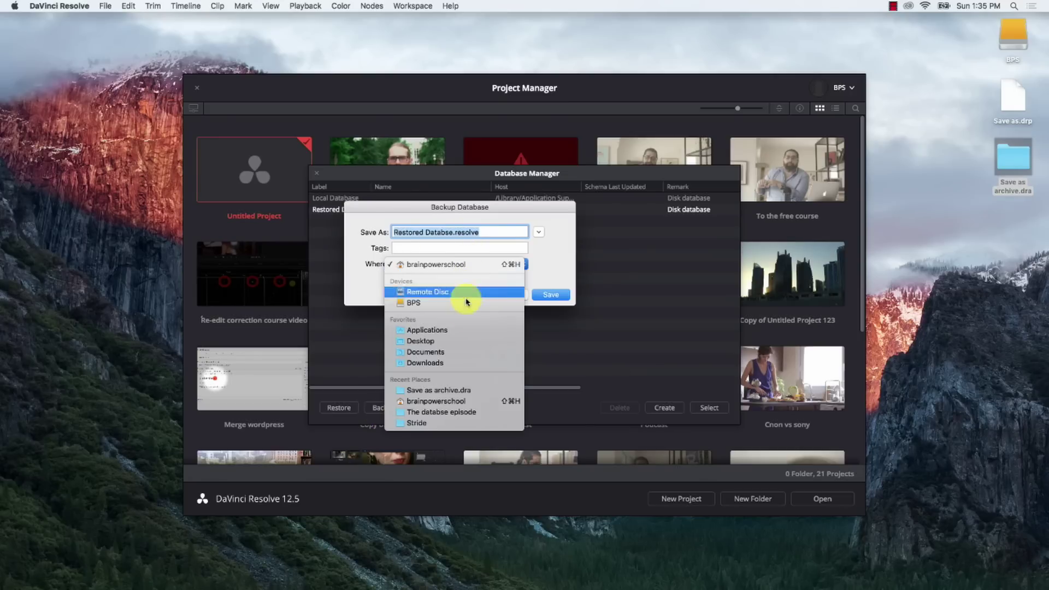
pyautogui.click(461, 339)
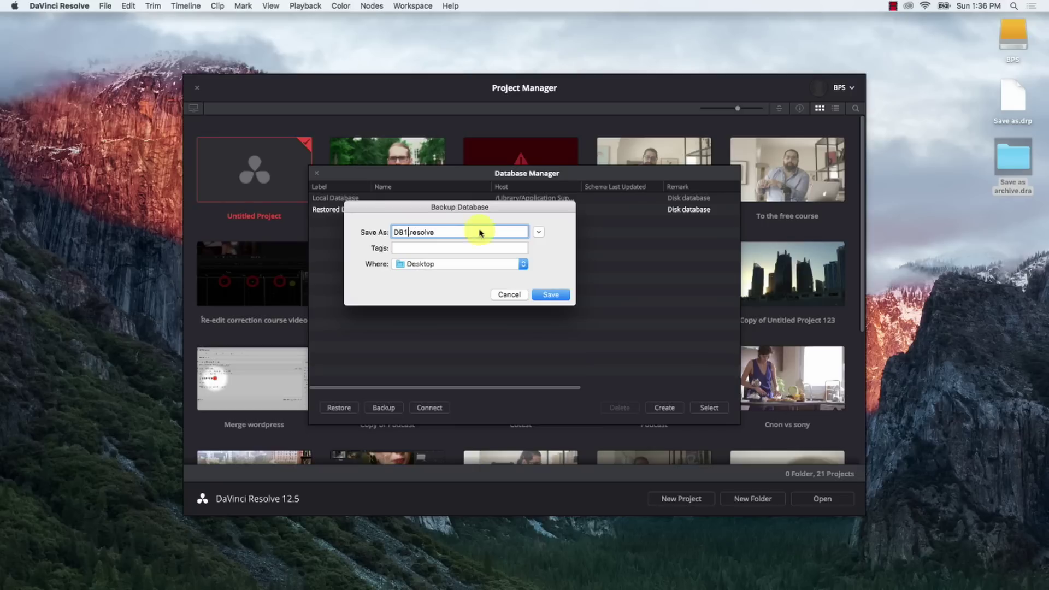
pyautogui.click(551, 296)
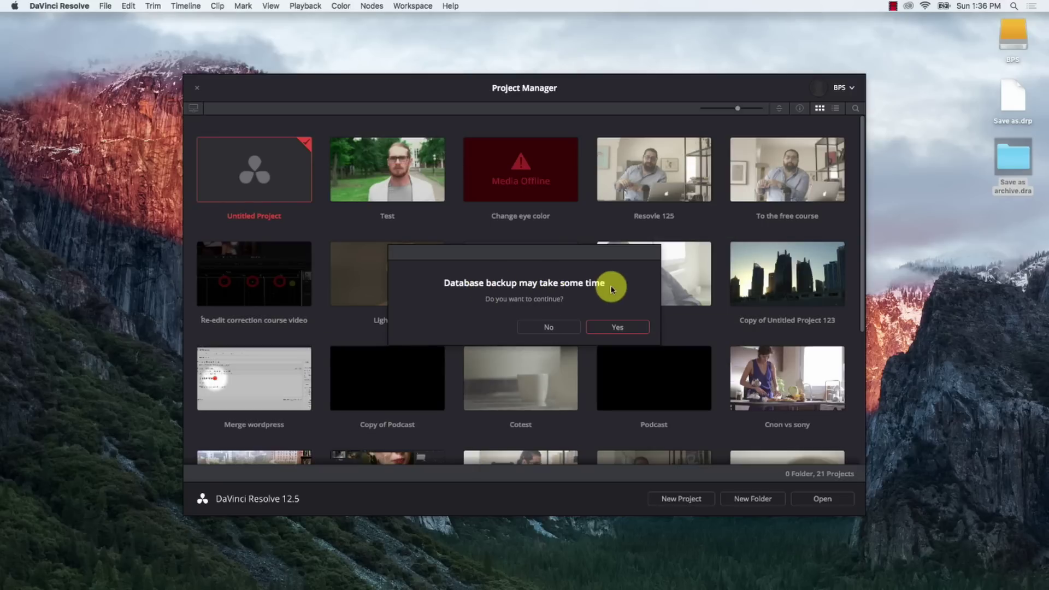
pyautogui.click(613, 326)
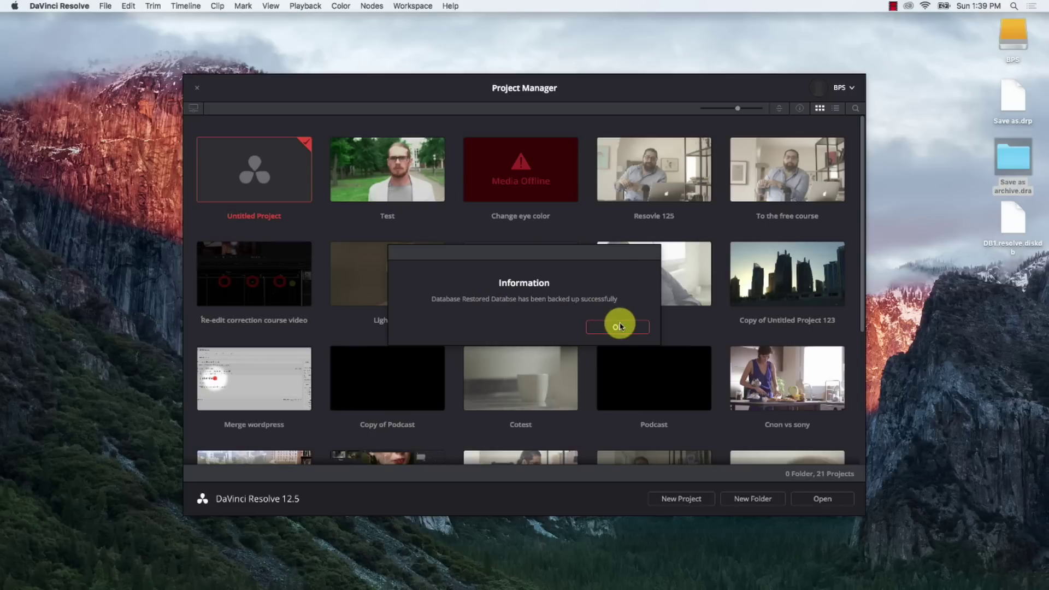
pyautogui.click(618, 327)
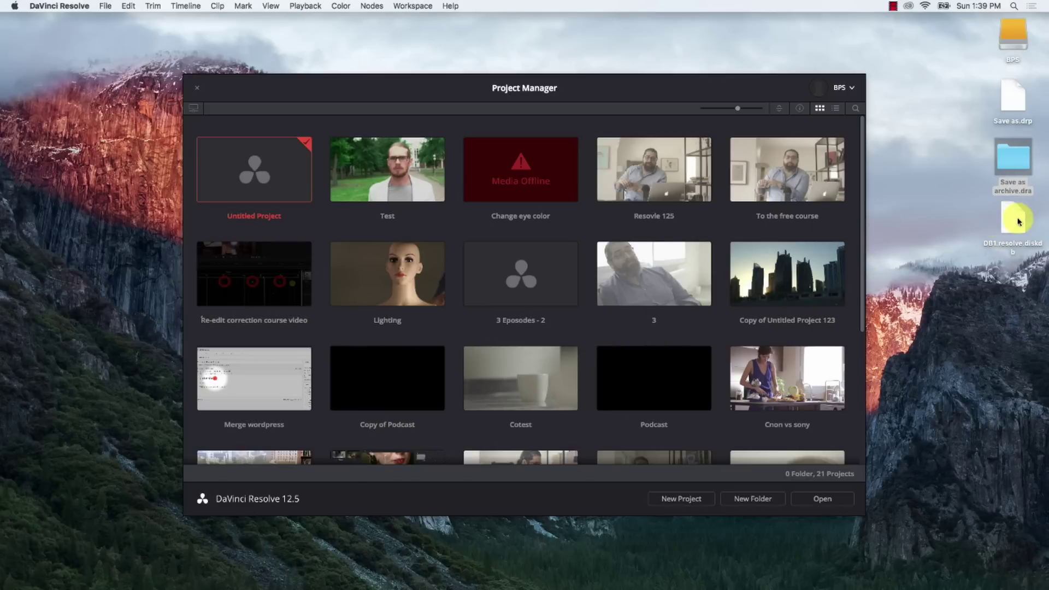
# Check the file information of the DB1.resolve.diskdb backup on the Desktop for its size
pyautogui.rightClick(1012, 219)
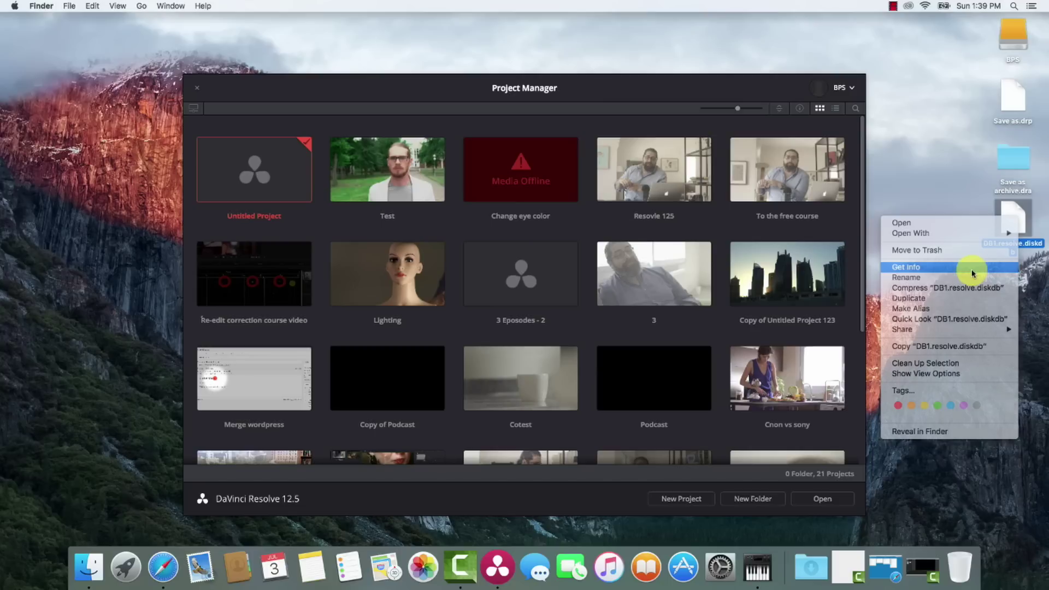
pyautogui.click(908, 267)
pyautogui.moveTo(101, 24); pyautogui.dragTo(465, 41)
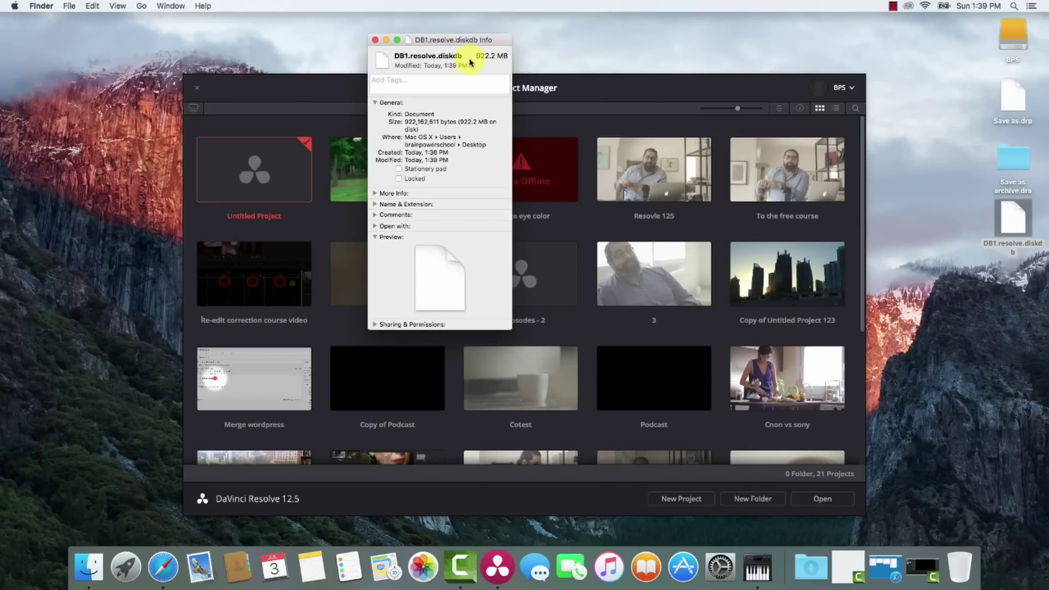